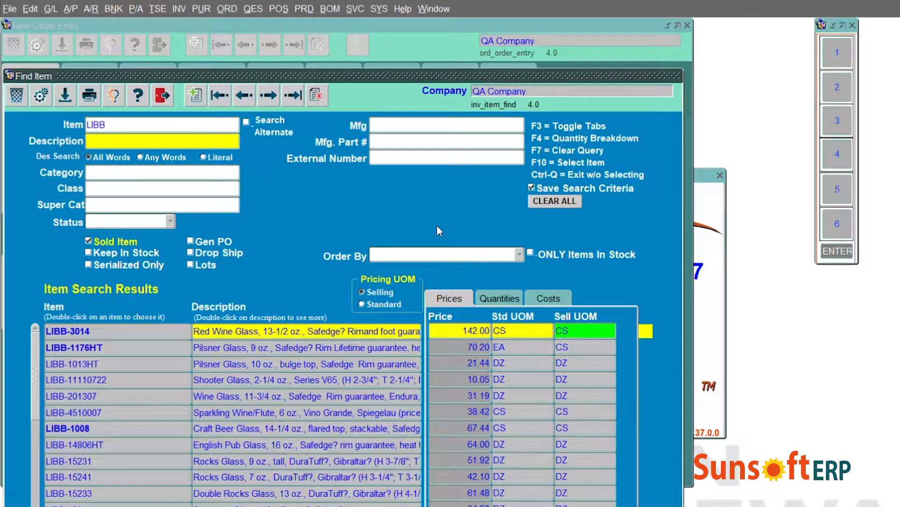
Choose item LIBB-3014, the red wine glass, from the item search results.
left_click(159, 332)
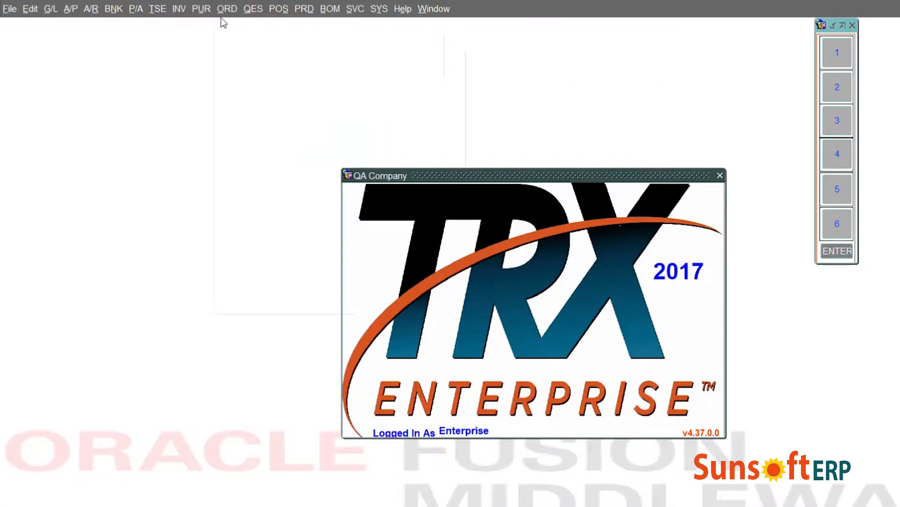
Open the New Order Entry form from the order processing functions.
left_click(227, 8)
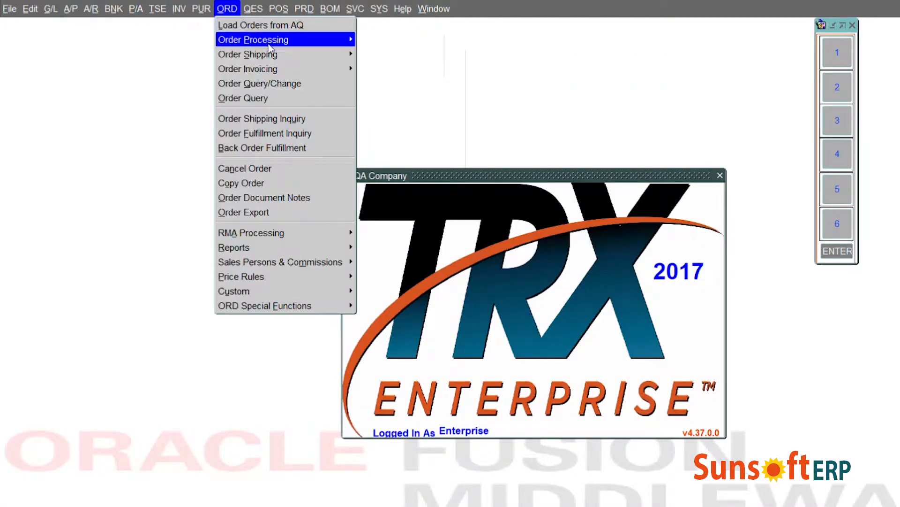
mouse_move(316, 41)
left_click(395, 43)
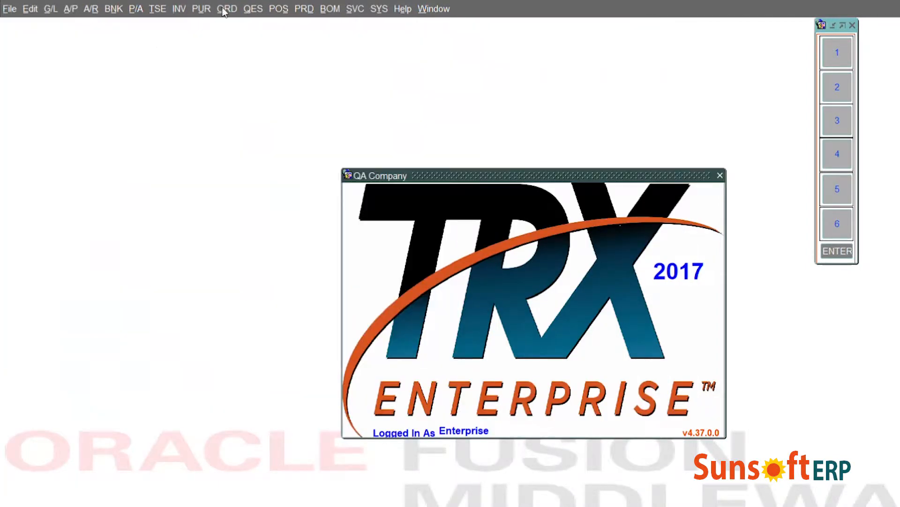
Open the Load Orders from AQ function.
left_click(227, 10)
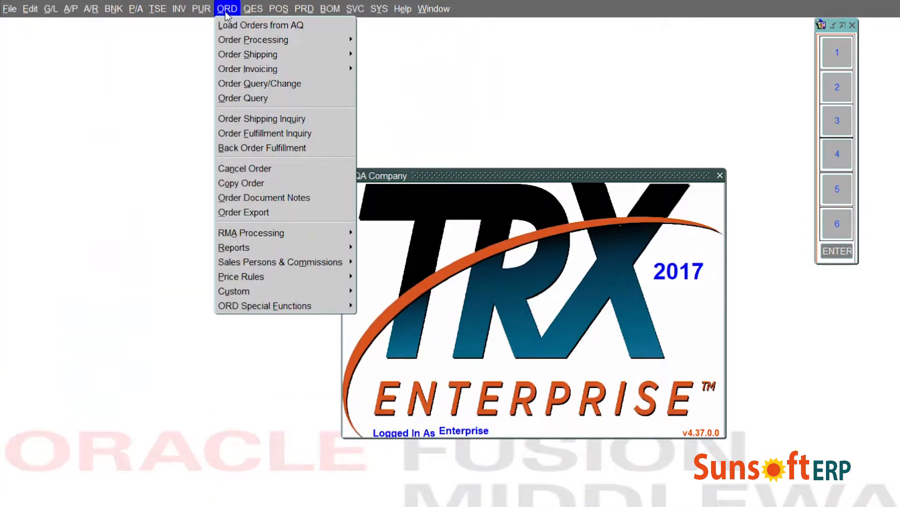
left_click(235, 25)
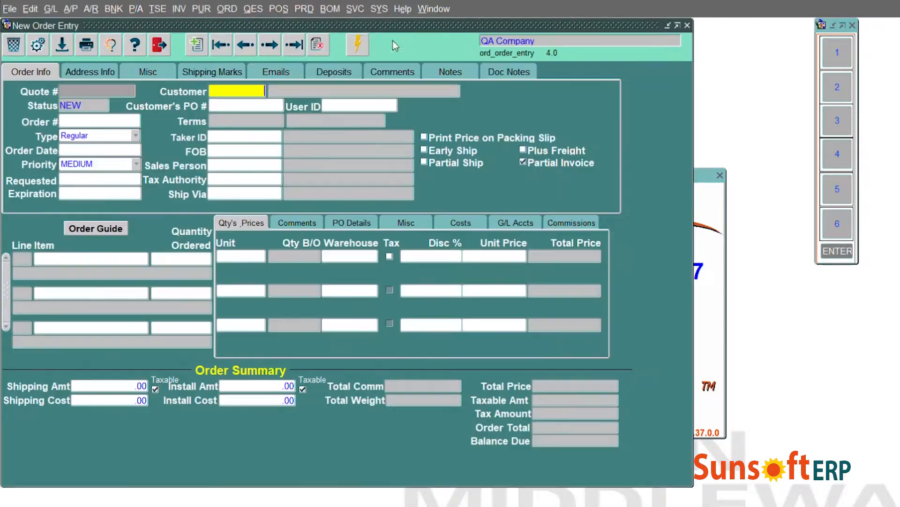
Enter the customer number on the new order and advance to the next order line.
type("1070")
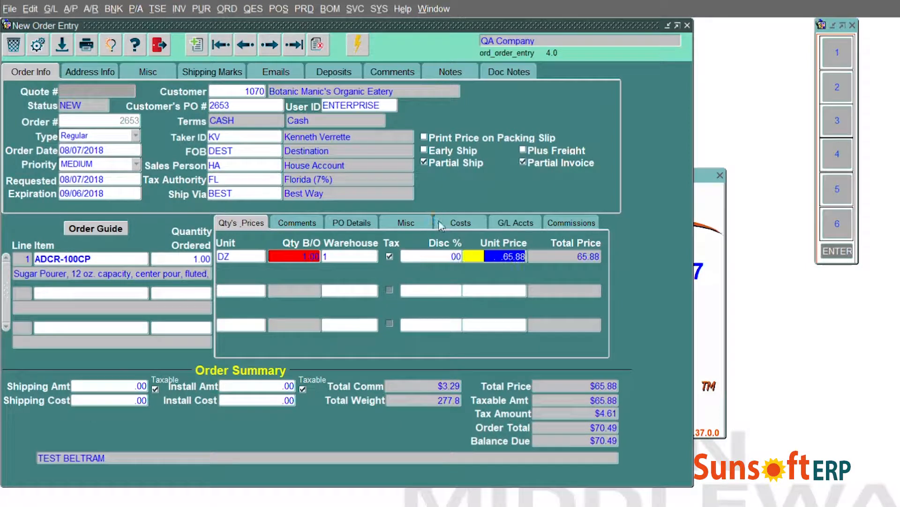
key("Down")
Enter the customer number in the AQ import and load the project source file as a regular sales order.
type("0")
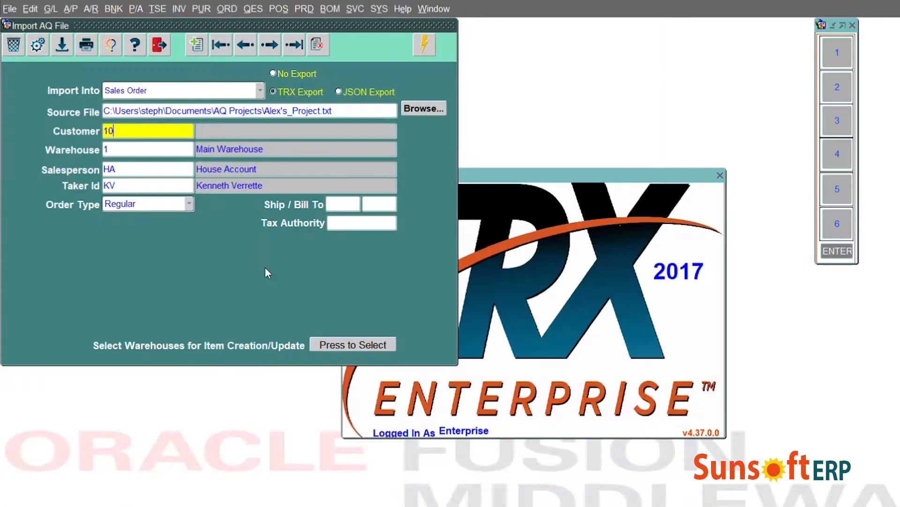
type("70")
key("Tab")
key("Tab")
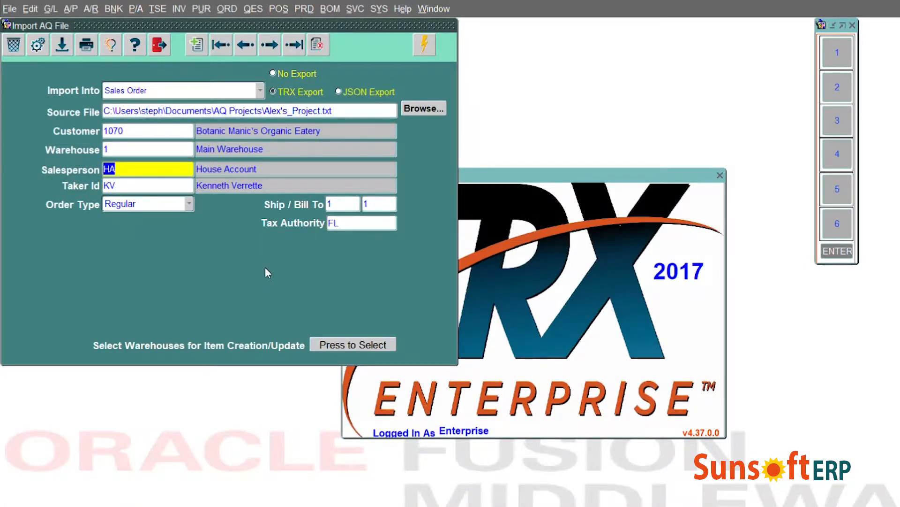
left_click(424, 108)
left_click(473, 224)
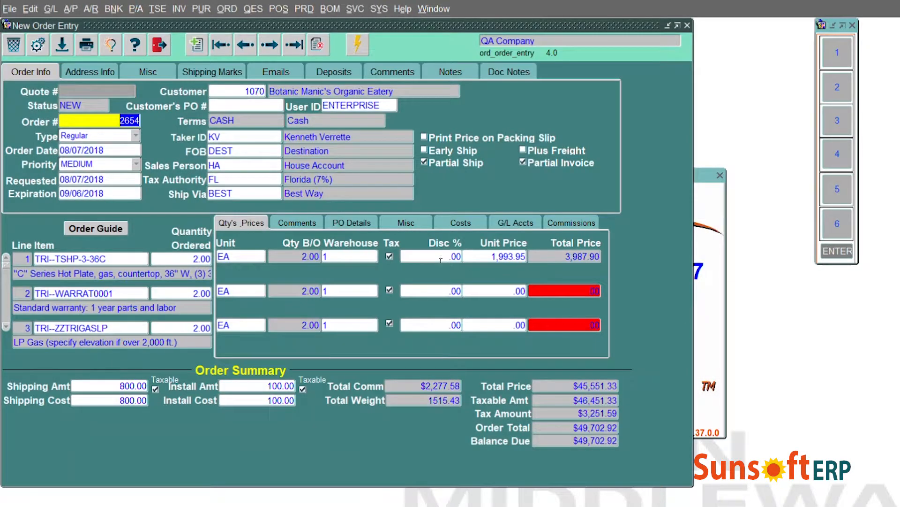
Process the imported order after reviewing its lines, printing the order report and the pick ticket.
left_click(6, 326)
left_click(5, 327)
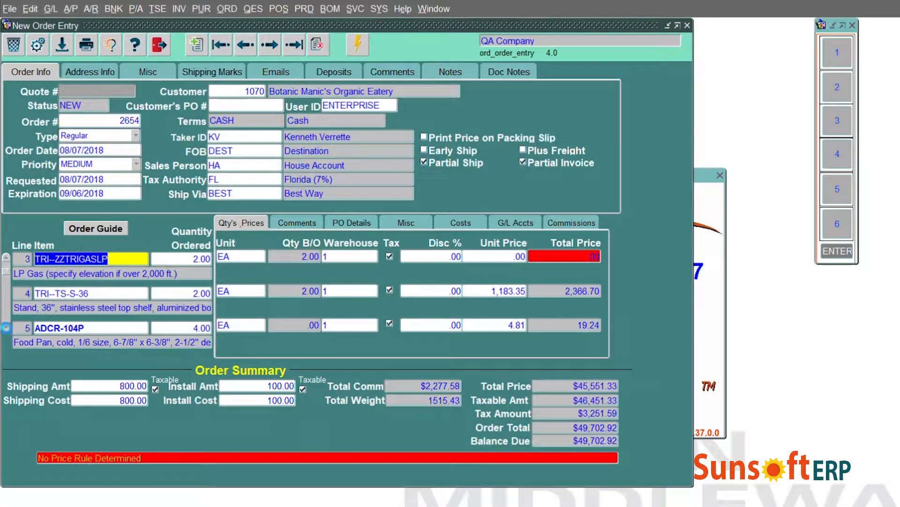
left_click(6, 327)
left_click(5, 327)
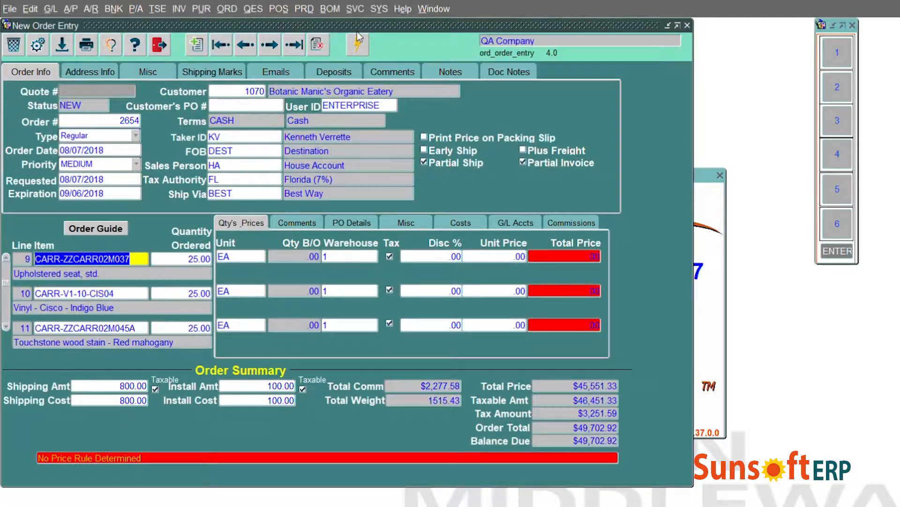
left_click(359, 44)
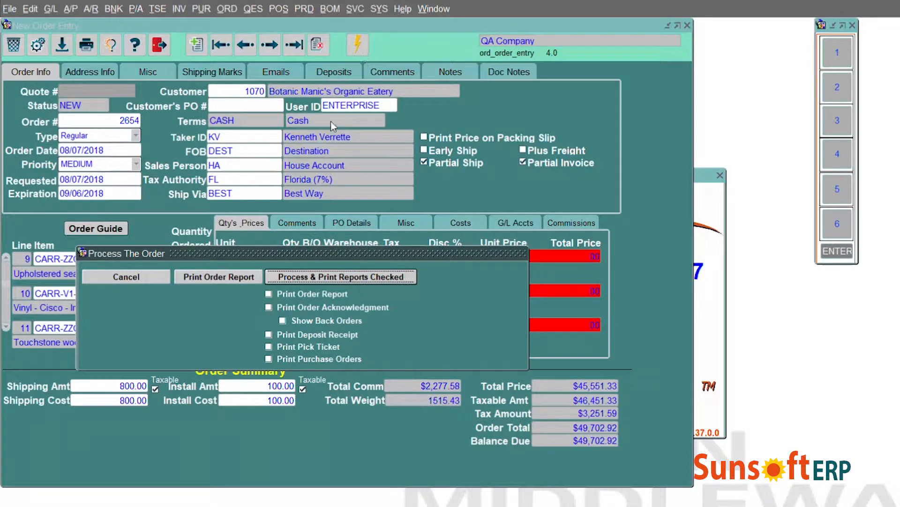
left_click(268, 294)
left_click(268, 346)
left_click(321, 277)
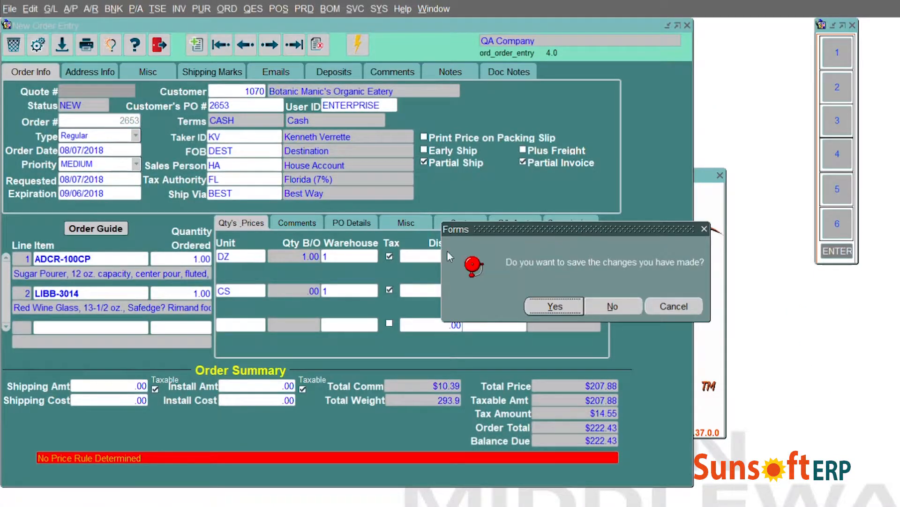
Save the changes to the order and close New Order Entry.
left_click(556, 307)
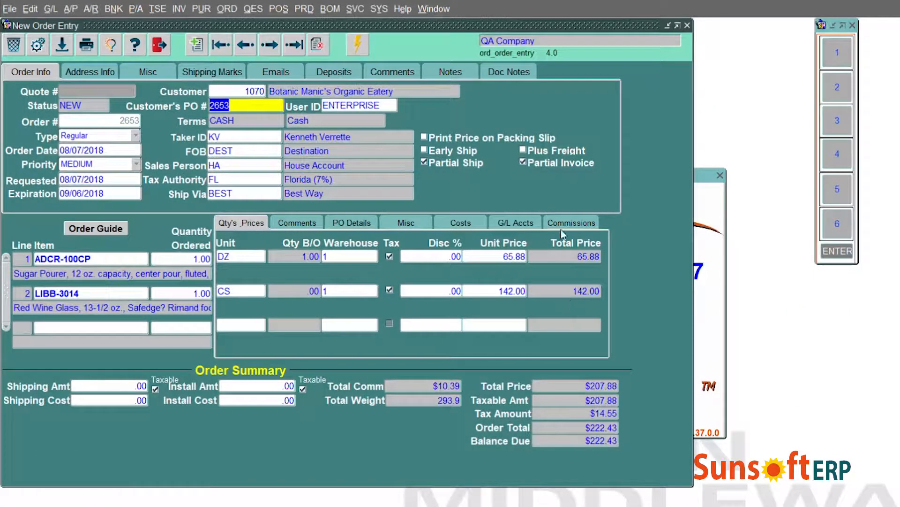
left_click(157, 47)
Open Process New Orders and process new orders of all types.
left_click(227, 10)
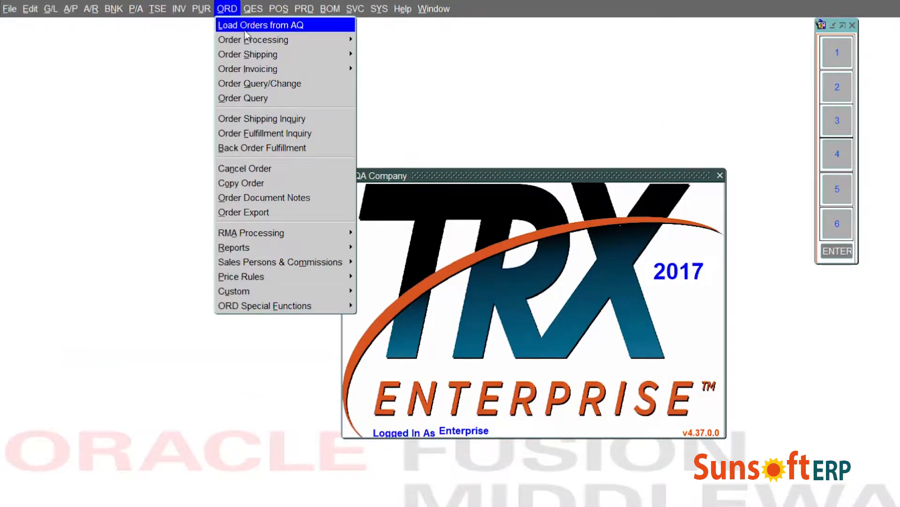
mouse_move(282, 42)
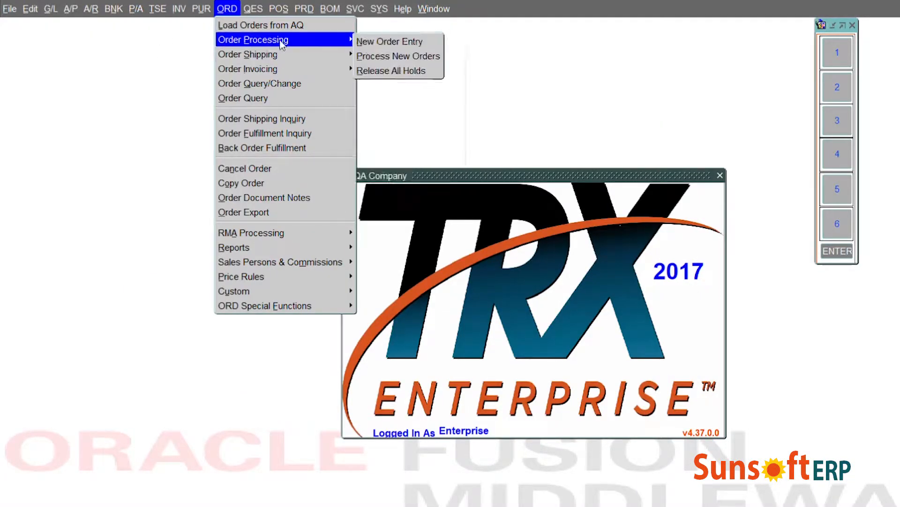
left_click(389, 56)
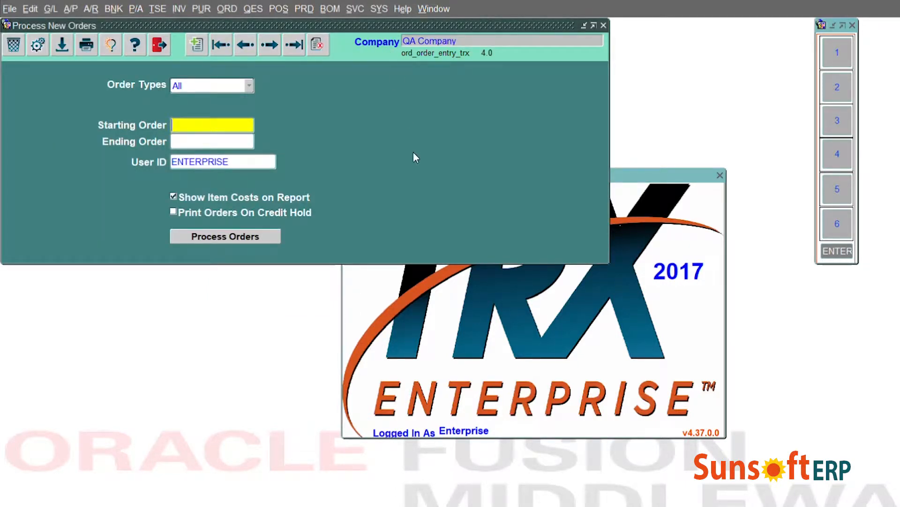
left_click(221, 238)
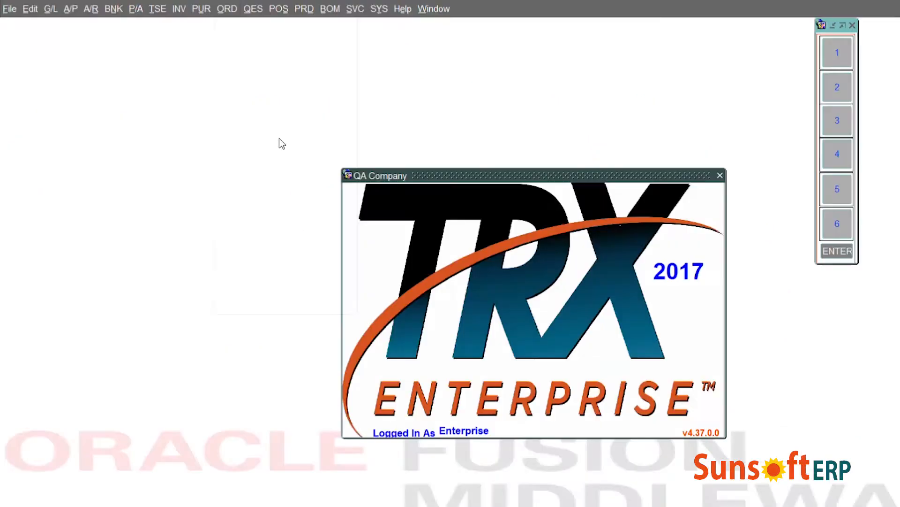
Open Enter New Shipments and enter the order number for the shipment.
left_click(233, 15)
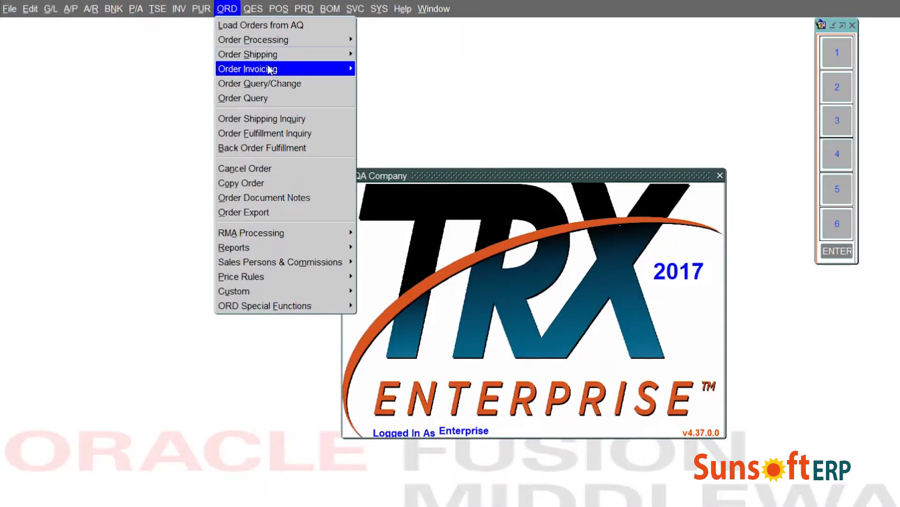
mouse_move(280, 56)
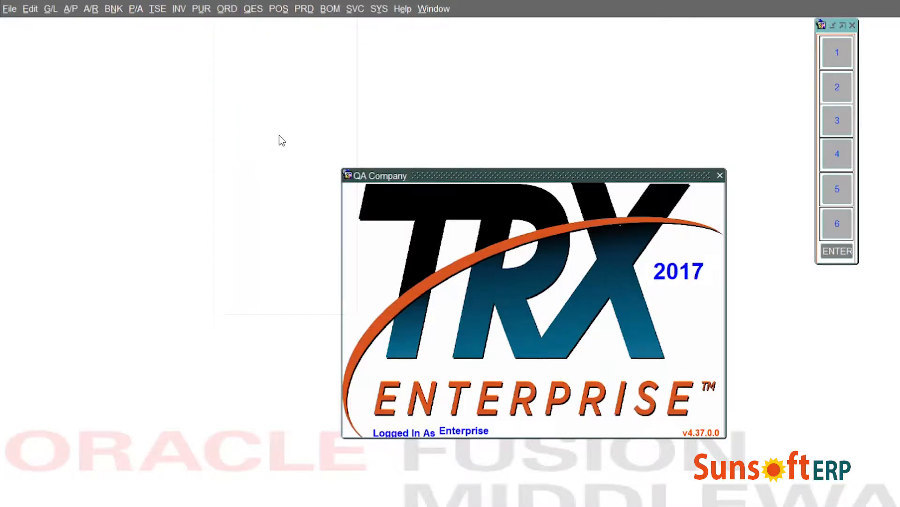
left_click(233, 13)
mouse_move(281, 56)
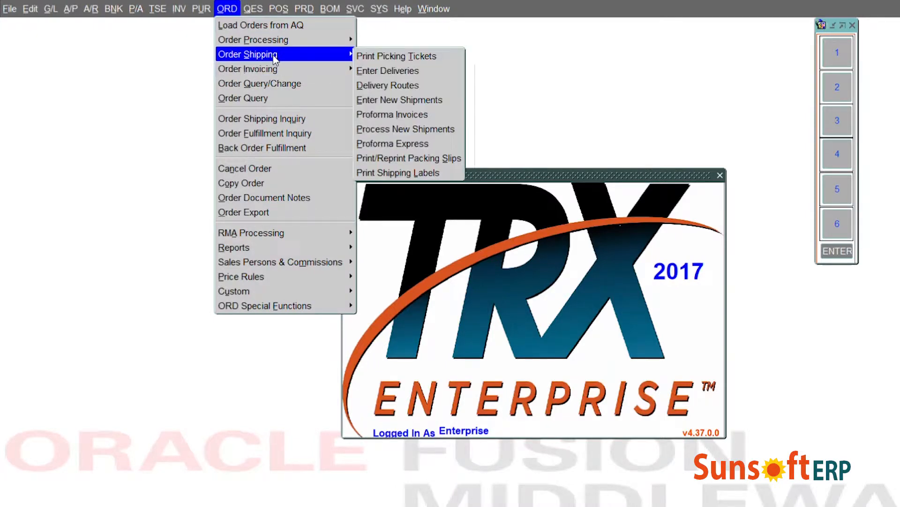
left_click(413, 107)
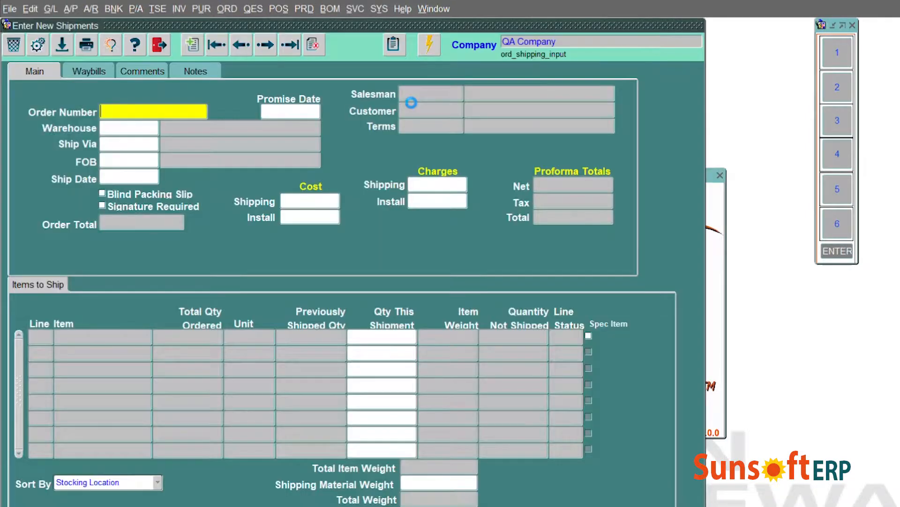
type("2653")
key("Tab")
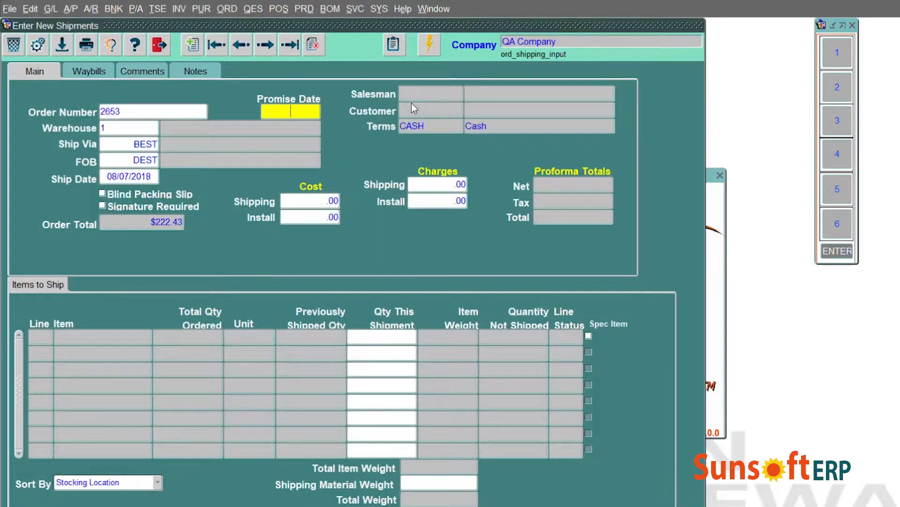
Accept the shipment header defaults to load the order's items and generate the proforma invoice.
key("Tab")
key("Tab")
key("Tab")
key("Tab")
key("Tab")
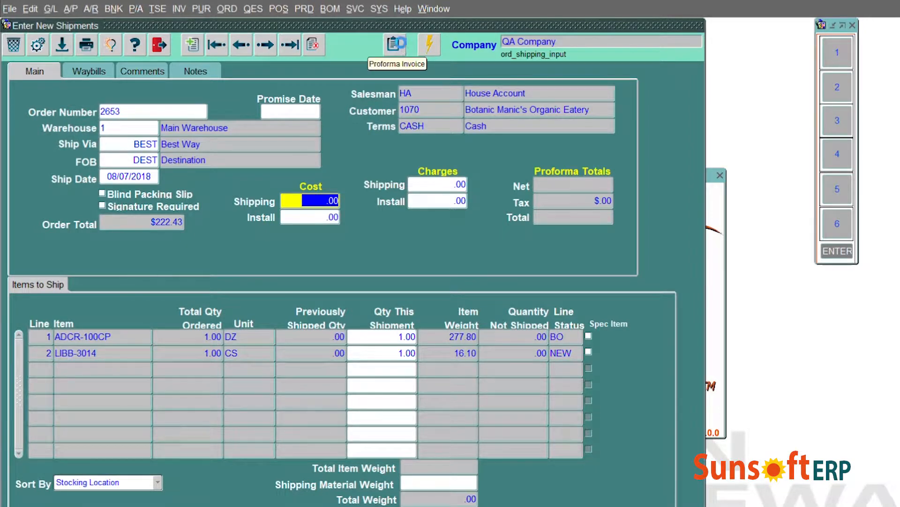
left_click(398, 44)
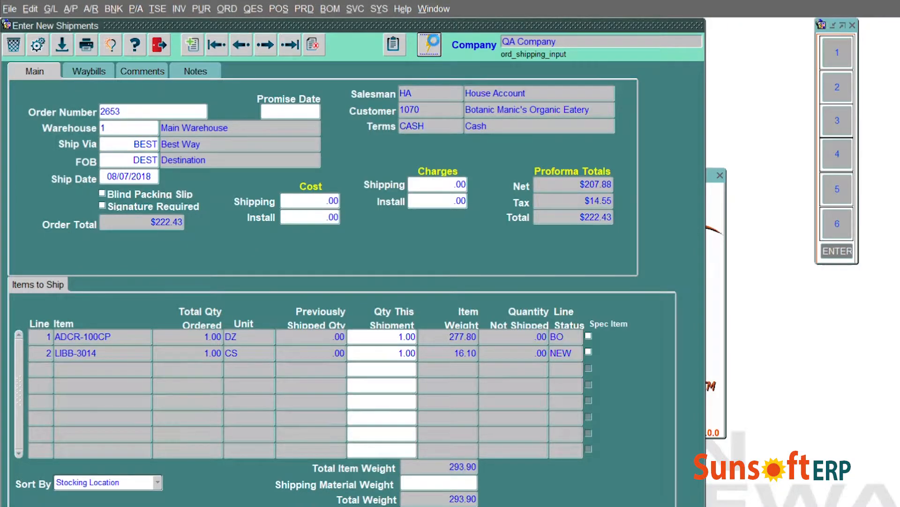
Process the new shipment for the order and confirm the processing.
left_click(430, 45)
left_click(360, 305)
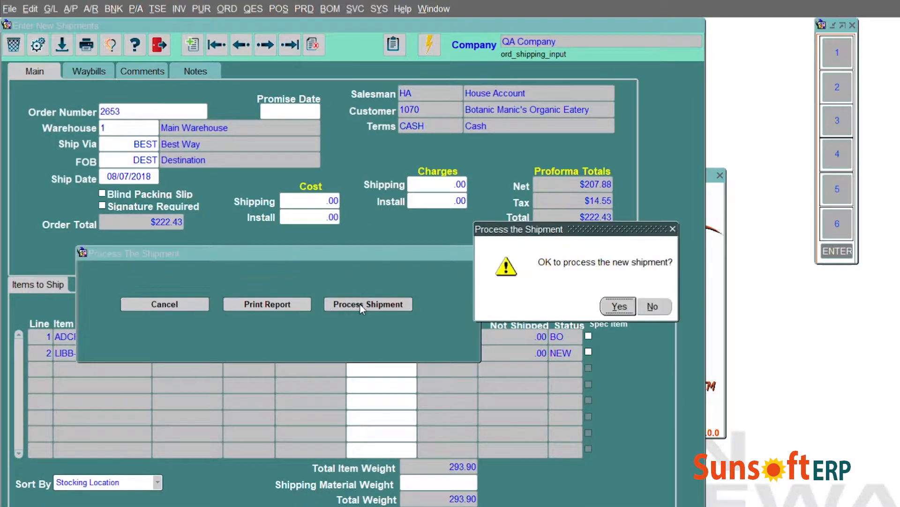
left_click(619, 307)
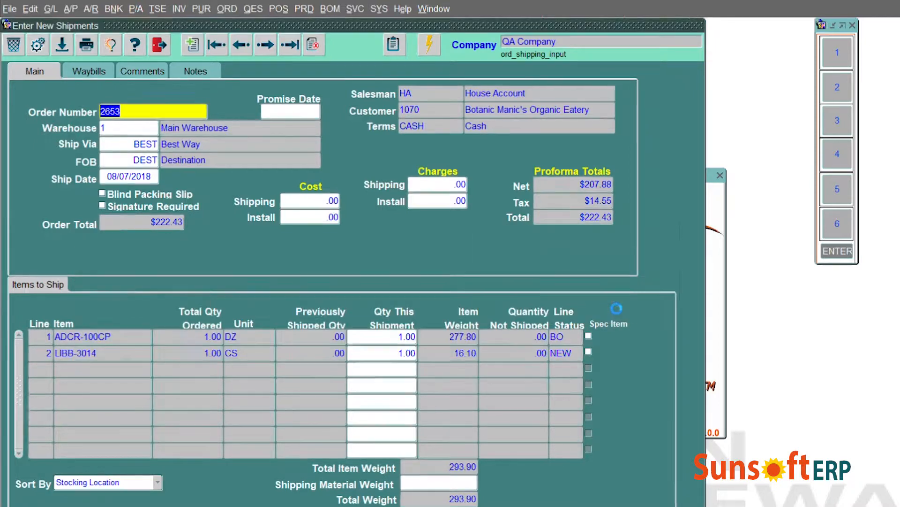
left_click(659, 309)
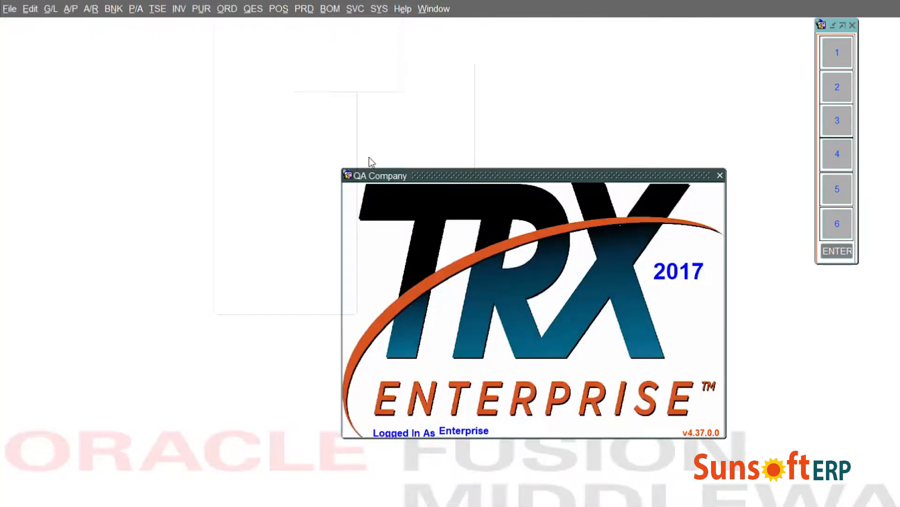
Open Invoice Express from the order invoicing functions.
left_click(224, 9)
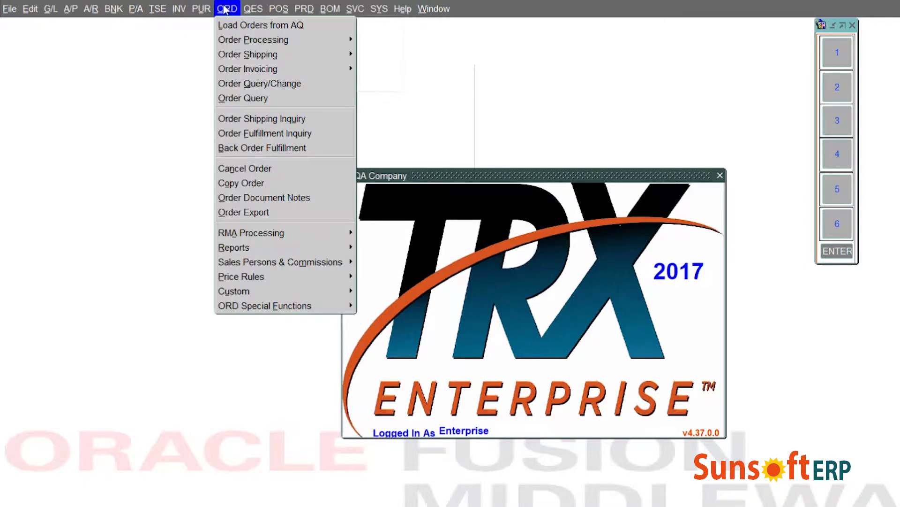
mouse_move(253, 71)
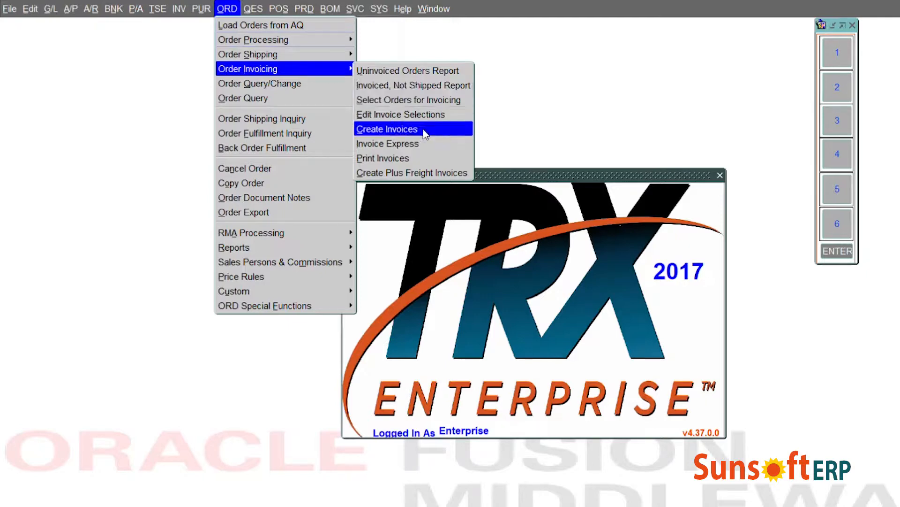
left_click(427, 152)
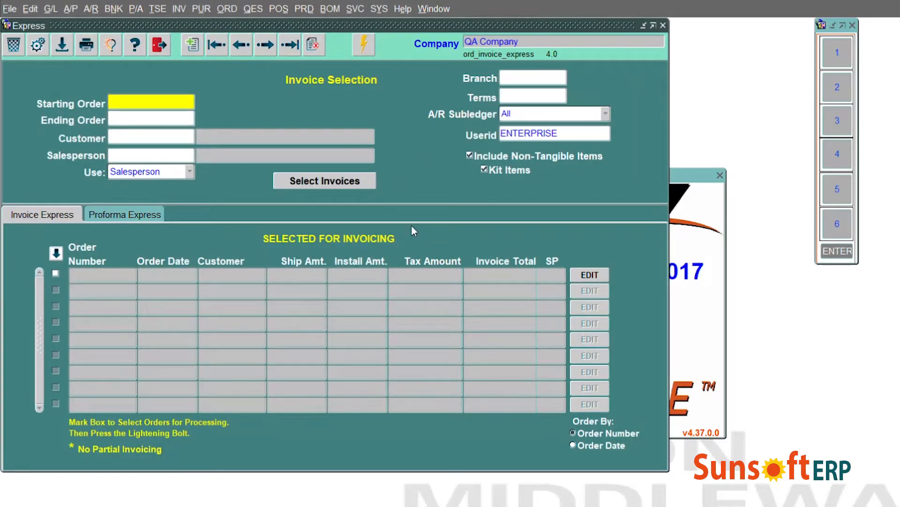
Enter the order number as the invoice selection range and select its invoices with the other defaults kept.
type("2653")
key("Tab")
key("Tab")
key("Tab")
key("Tab")
key("Tab")
key("Tab")
key("Tab")
key("Tab")
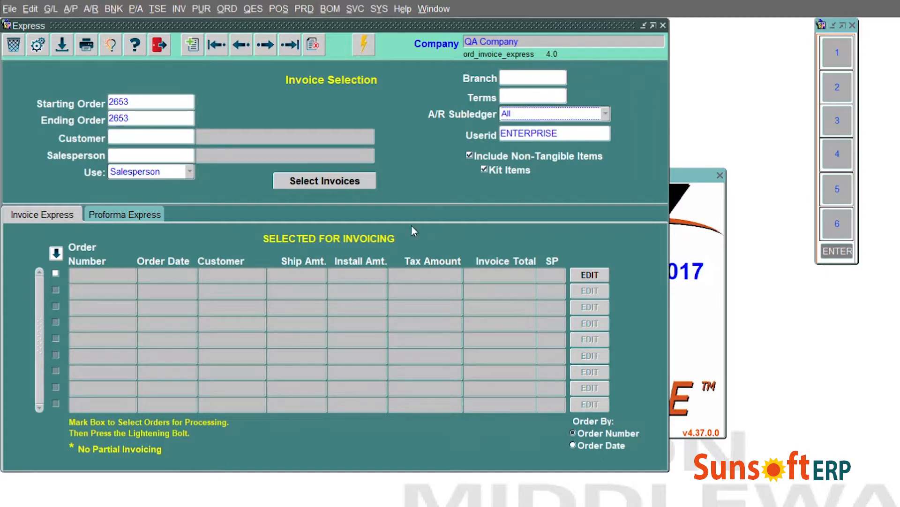
key("Tab")
key("Tab")
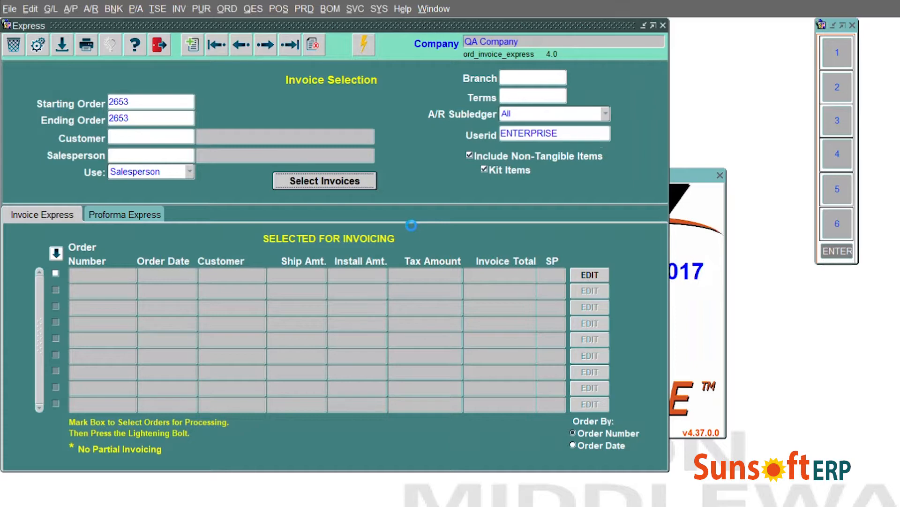
key("Return")
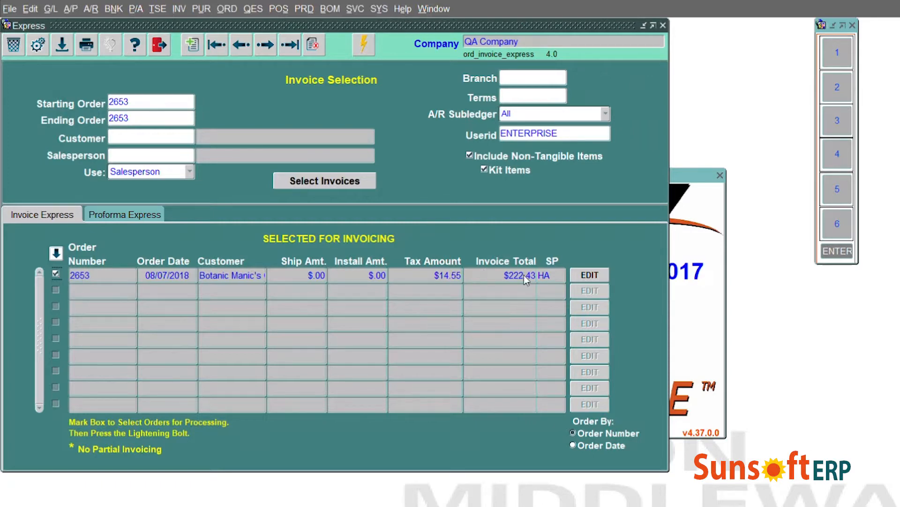
Open the selected order's invoice details for editing.
left_click(596, 275)
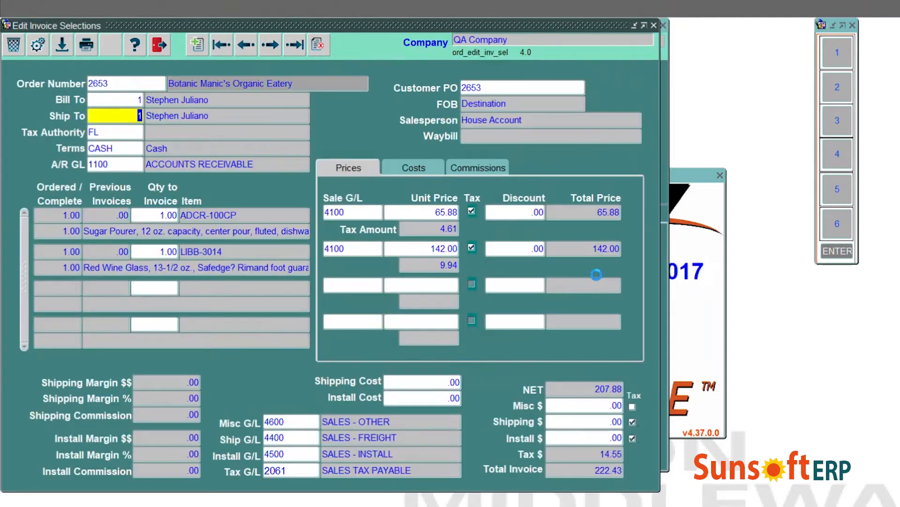
Set the invoice's shipping cost to 20 and shipping charge to 30, save the edits and process the selected order for invoicing.
key("Tab")
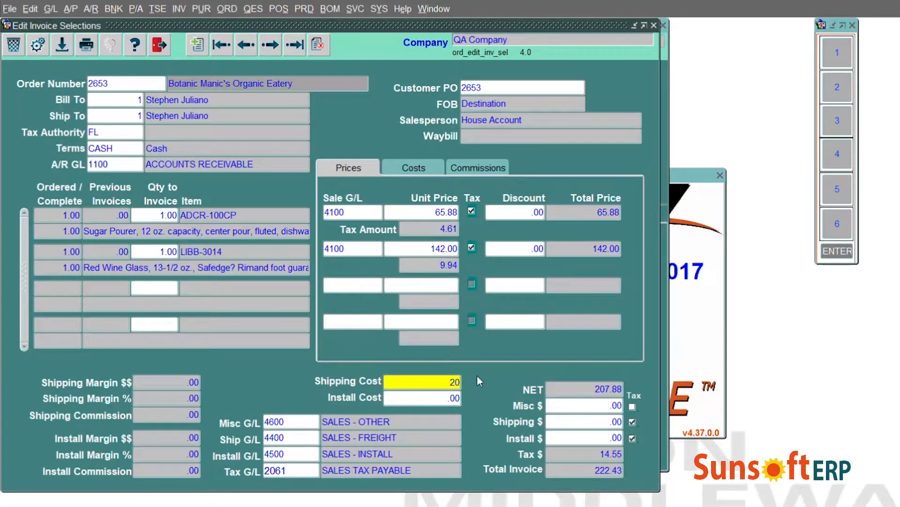
key("Tab")
key("Tab")
left_click(68, 44)
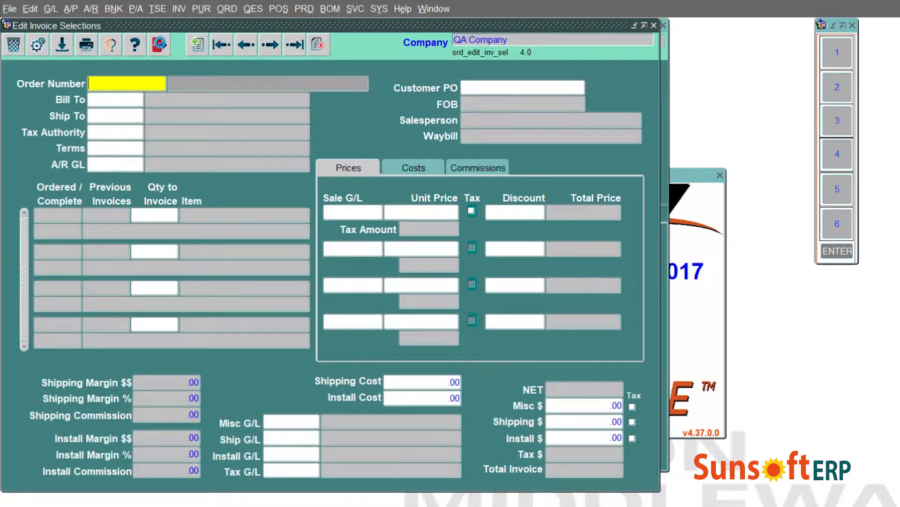
left_click(160, 45)
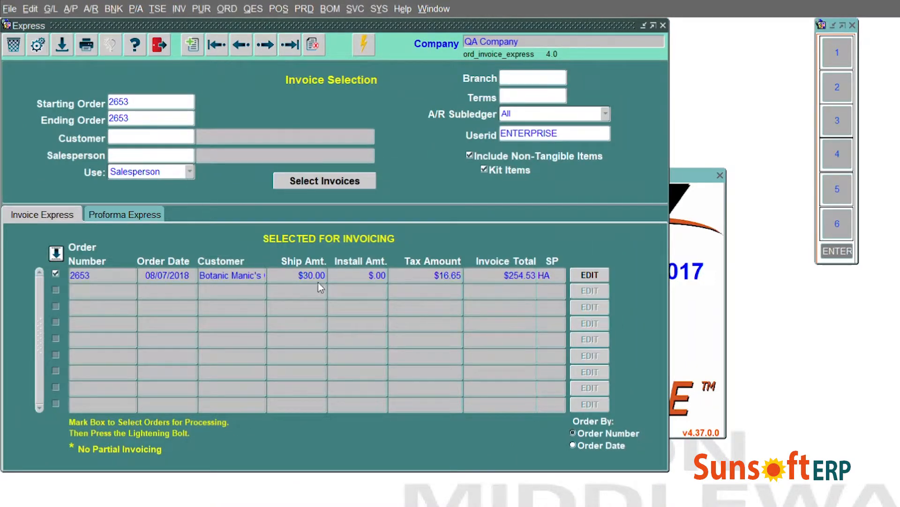
left_click(365, 45)
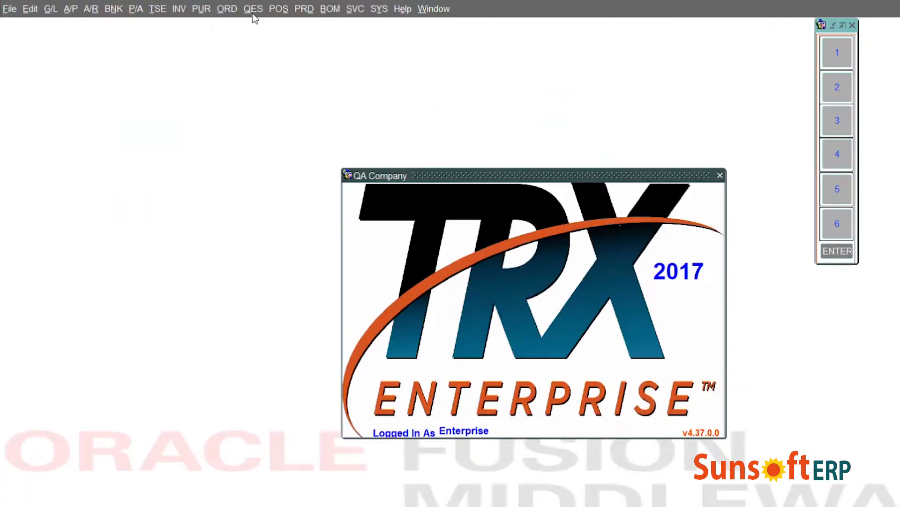
Open quote entry and start a new quote for Botanic Manic's Organic Eatery by prospect number, keeping the default header values.
left_click(253, 13)
mouse_move(288, 40)
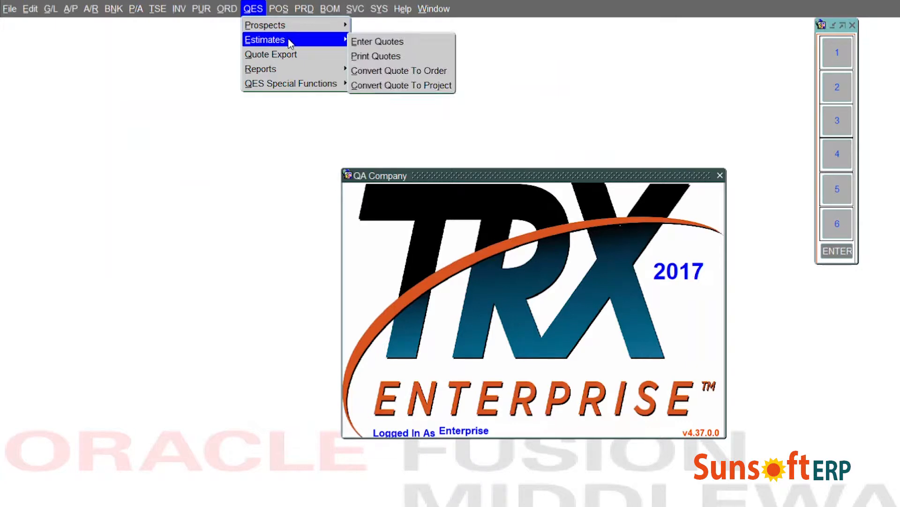
left_click(370, 47)
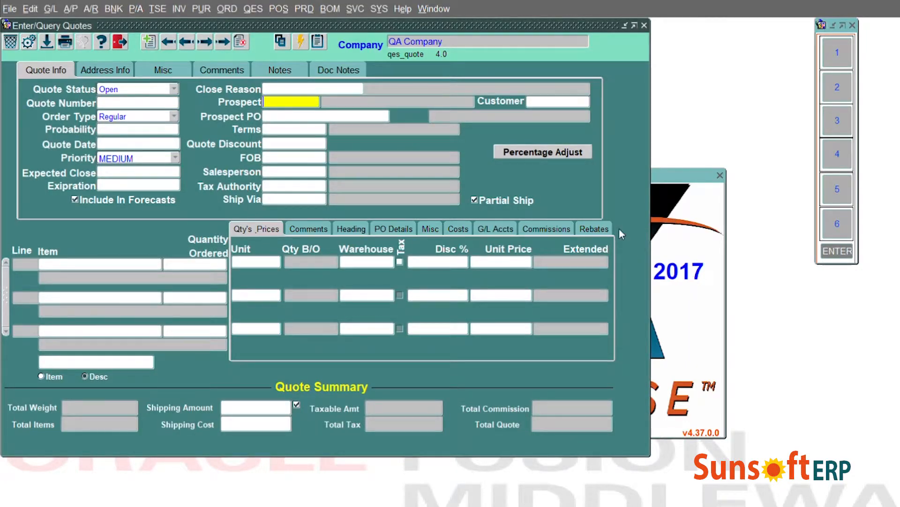
key("Tab")
type("1070")
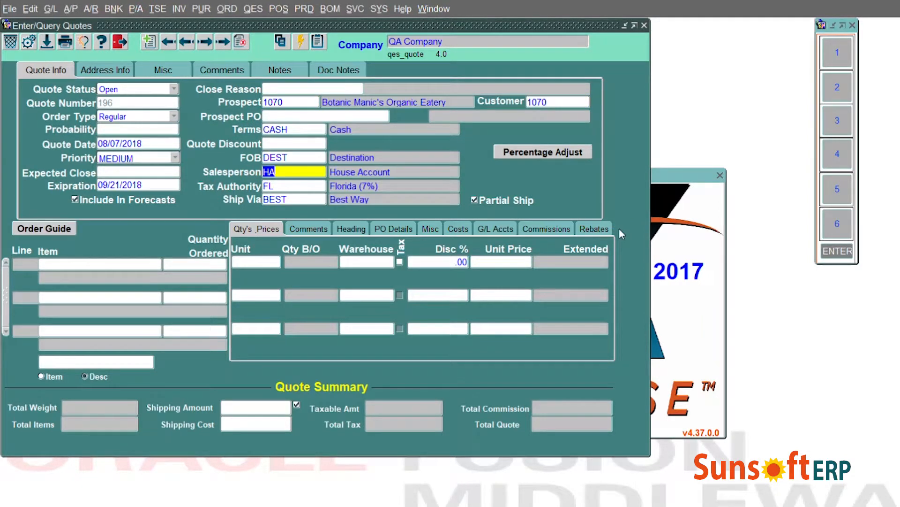
key("Tab")
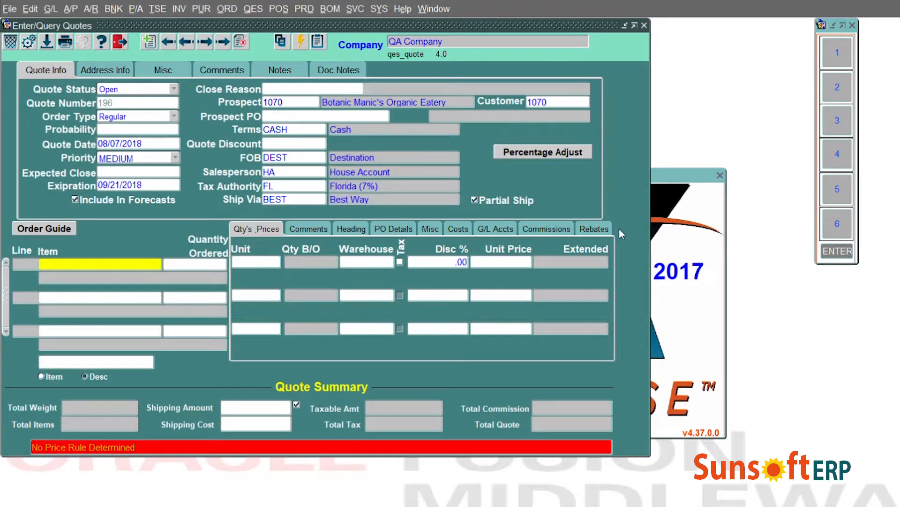
Add item ADCR-100CP to the quote's first line with quantity 1, keeping the default unit, warehouse and price.
type("ADCR-100CP")
key("Tab")
key("Tab")
key("Tab")
key("Tab")
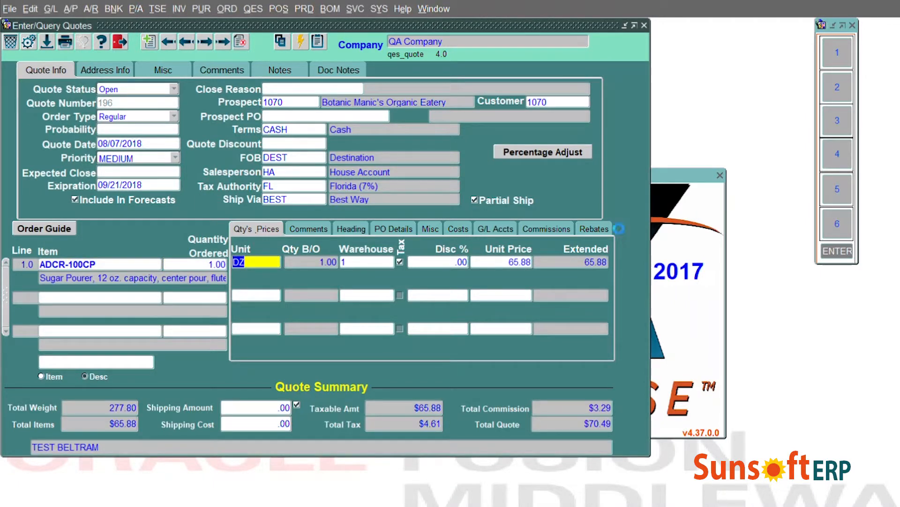
key("Tab")
key("Tab")
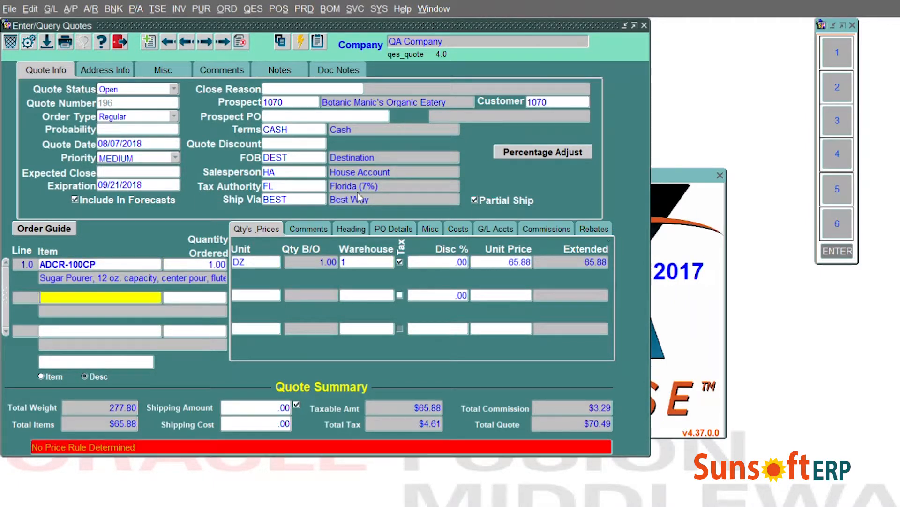
Add one CONT-50177-4 caster set to the quote from the customer's order history using the Order Guide.
left_click(48, 229)
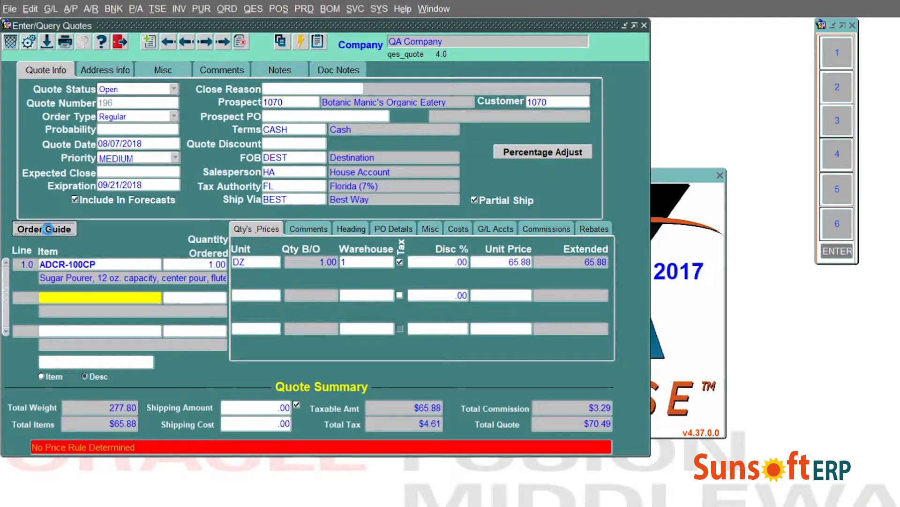
left_click(674, 318)
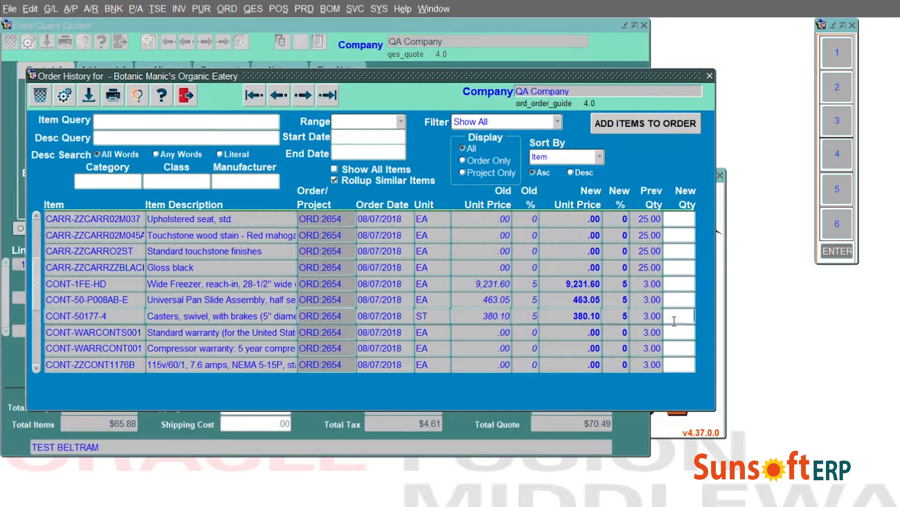
type("1")
left_click(664, 129)
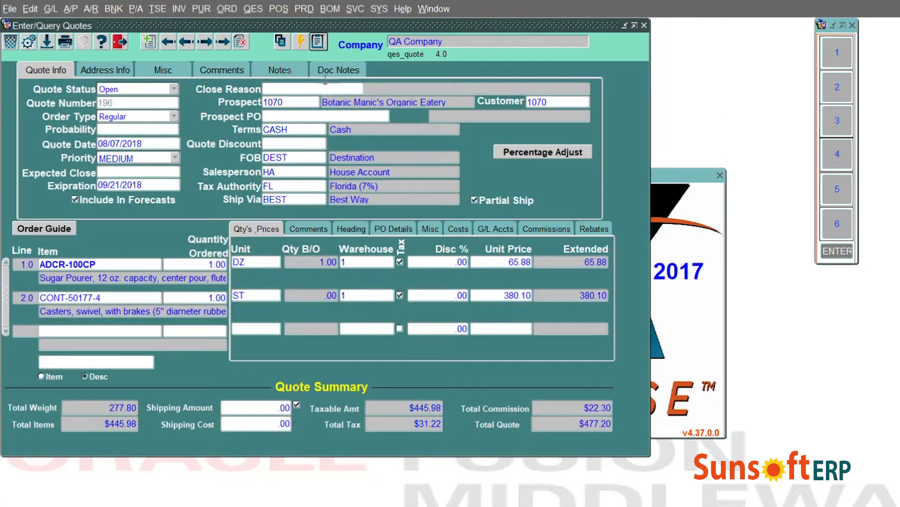
left_click(281, 42)
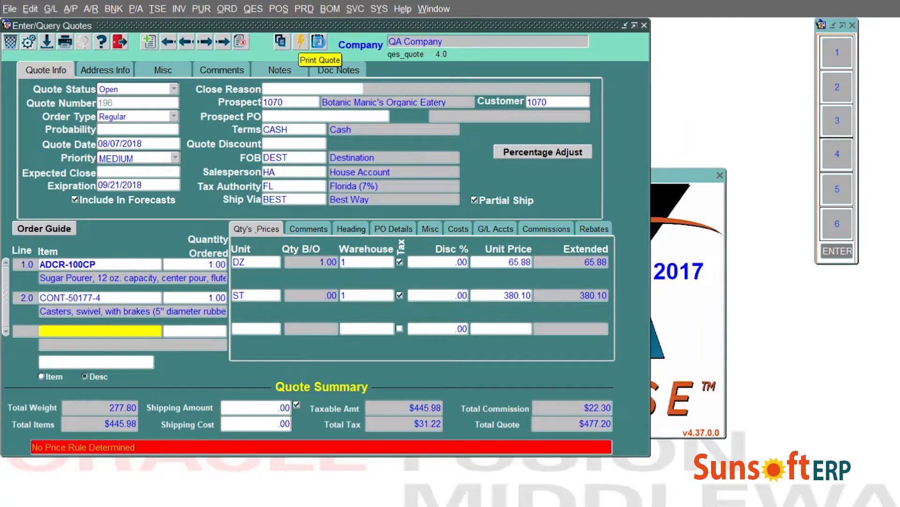
left_click(319, 43)
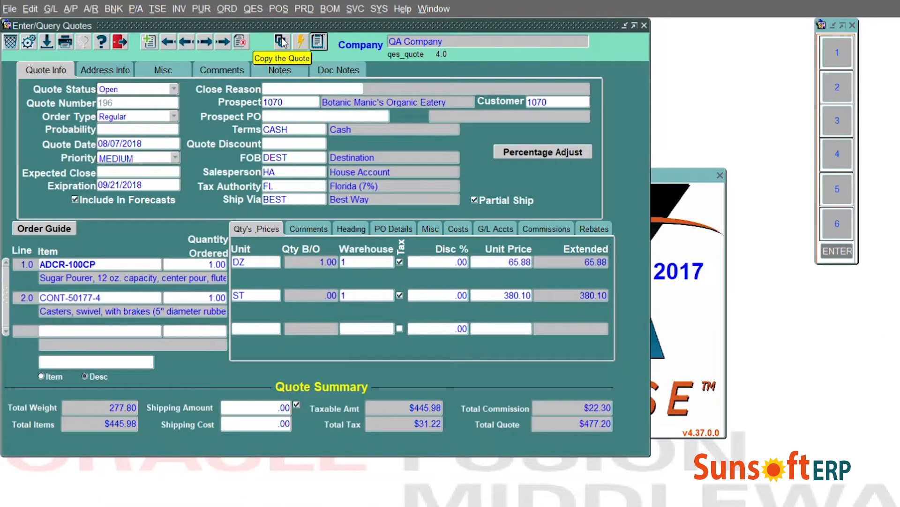
Convert the new quote directly into an order from quote entry and confirm the conversion.
left_click(302, 44)
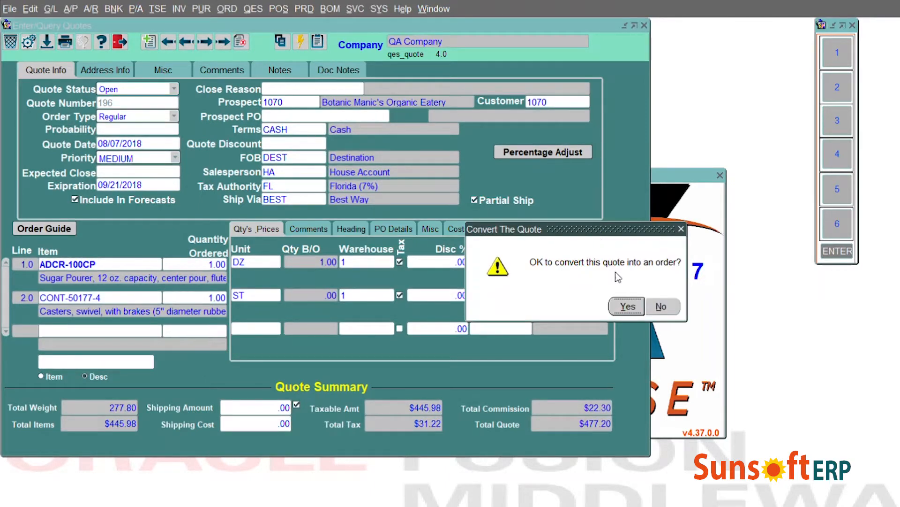
left_click(627, 306)
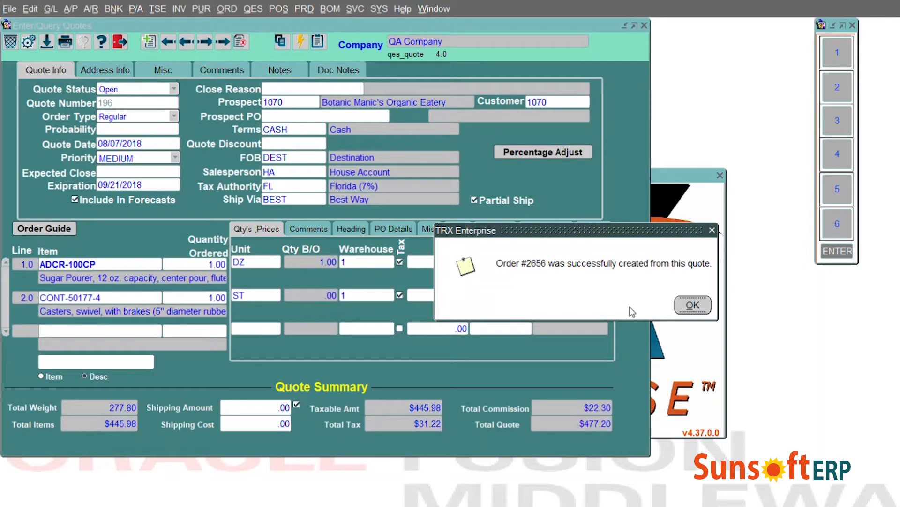
left_click(694, 305)
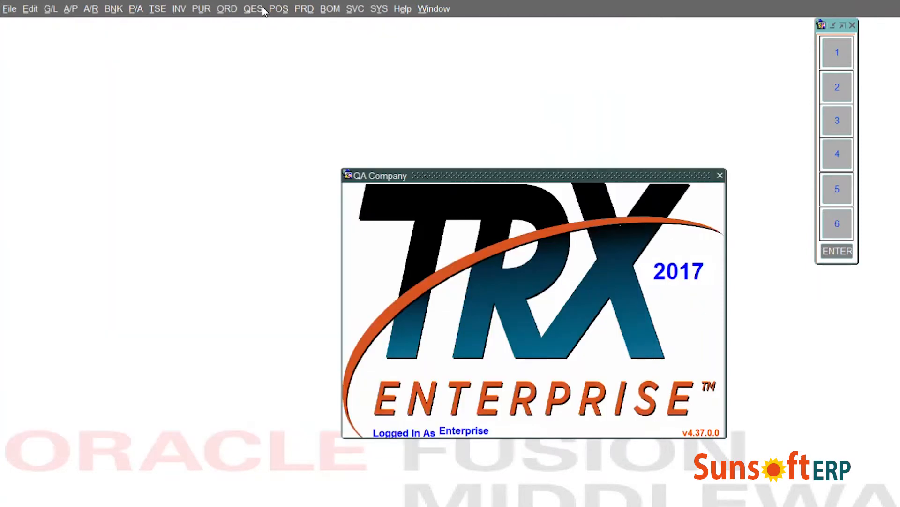
Open the Convert Quote to Order function and load the other existing quote by its quote number.
left_click(261, 9)
mouse_move(274, 42)
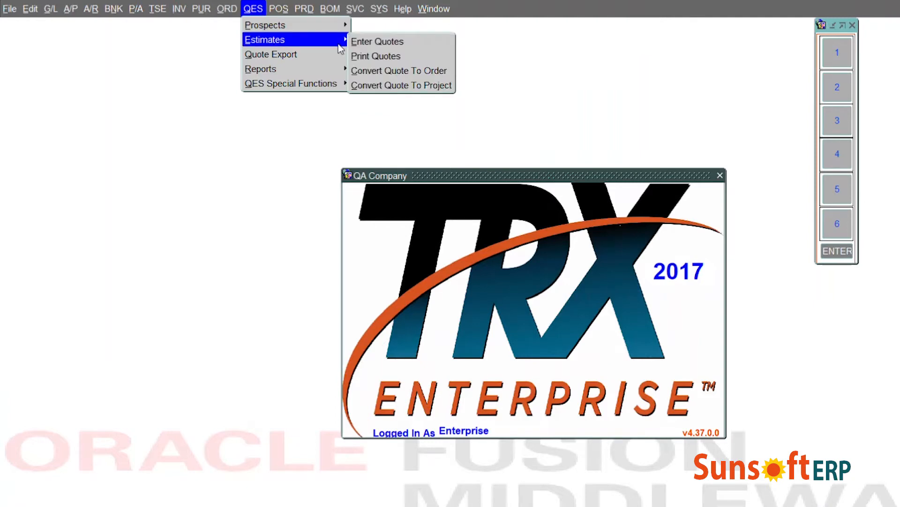
left_click(397, 73)
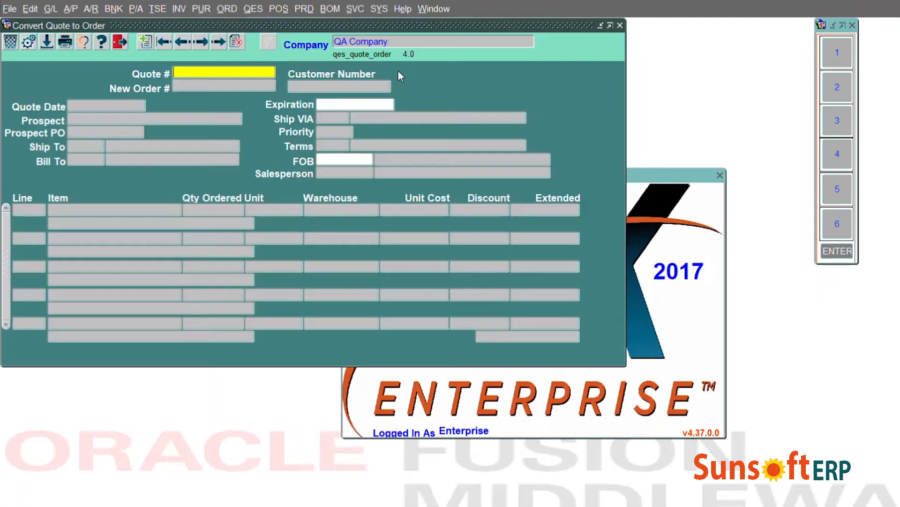
type("197")
key("Tab")
key("Tab")
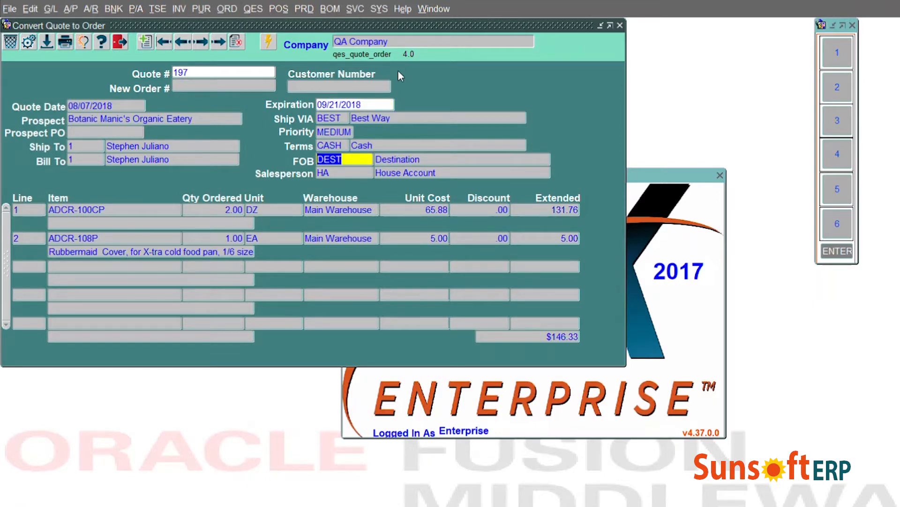
Convert the loaded quote into an order, keeping its expiration and FOB values, and confirm the conversion.
left_click(269, 43)
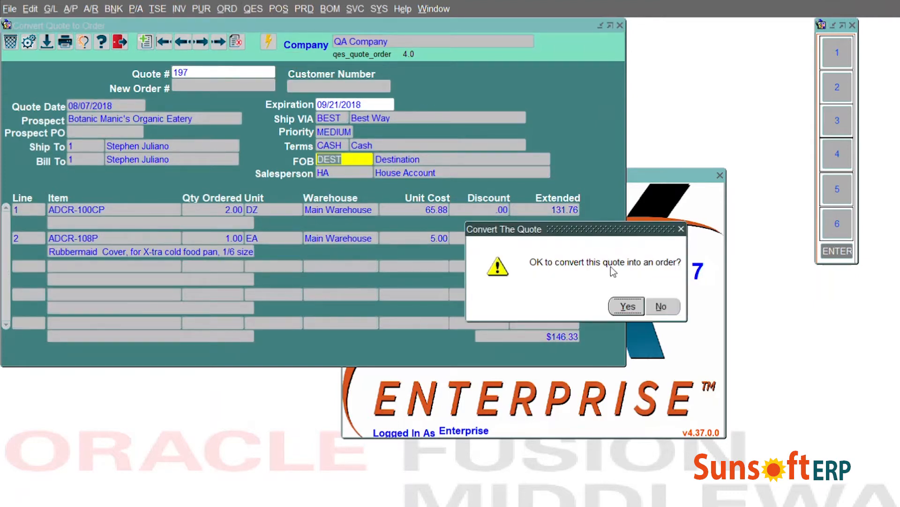
left_click(624, 309)
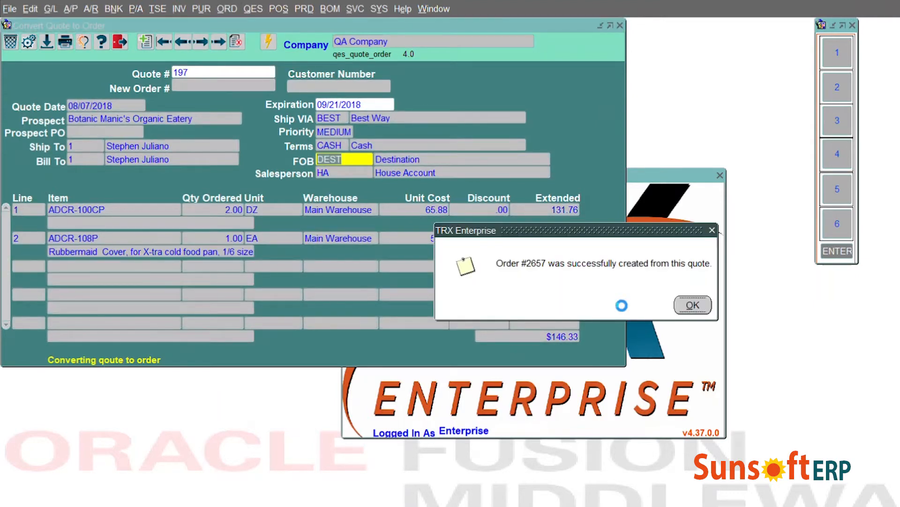
left_click(693, 305)
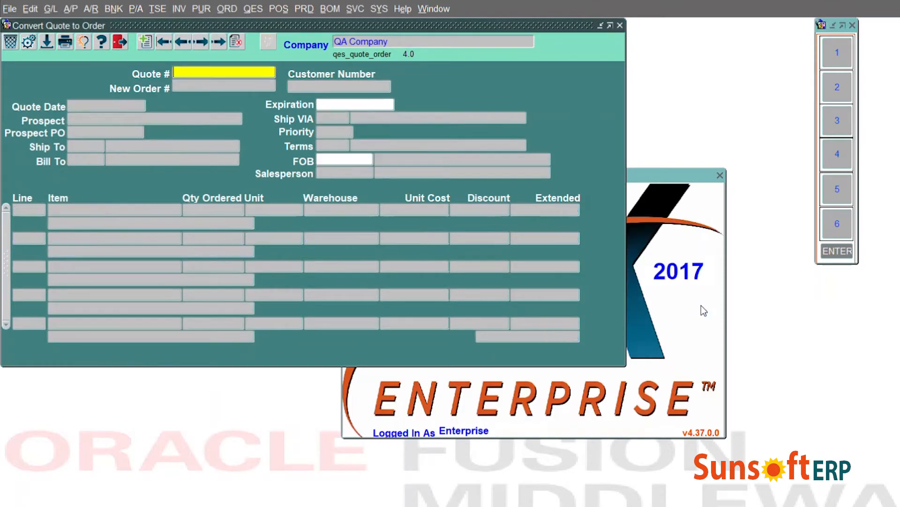